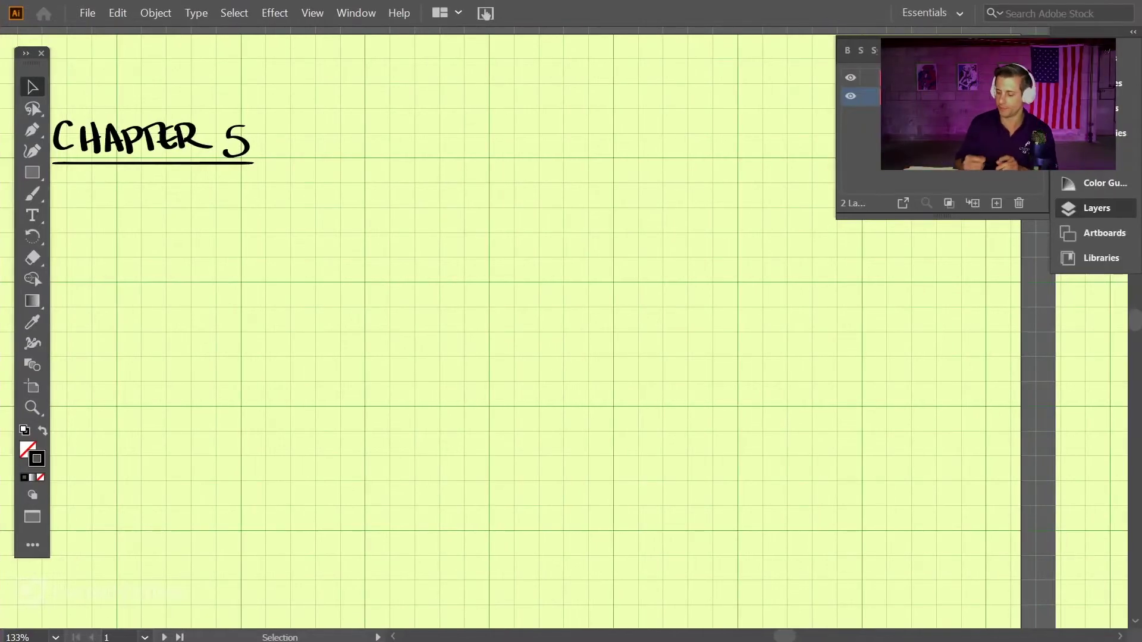
- With the Paintbrush, letter ΣF = 0 and ΣM = 0 with vector arrows, joined by a curly brace
{"action": "left_click", "coordinate": [31, 198]}
{"action": "mouse_move", "coordinate": [277, 193]}
{"action": "left_mouse_down"}
{"action": "mouse_move", "coordinate": [307, 188]}
{"action": "mouse_move", "coordinate": [305, 211]}
{"action": "mouse_move", "coordinate": [333, 188]}
{"action": "mouse_move", "coordinate": [332, 206]}
{"action": "mouse_move", "coordinate": [333, 176]}
{"action": "mouse_move", "coordinate": [410, 184]}
{"action": "left_mouse_up"}
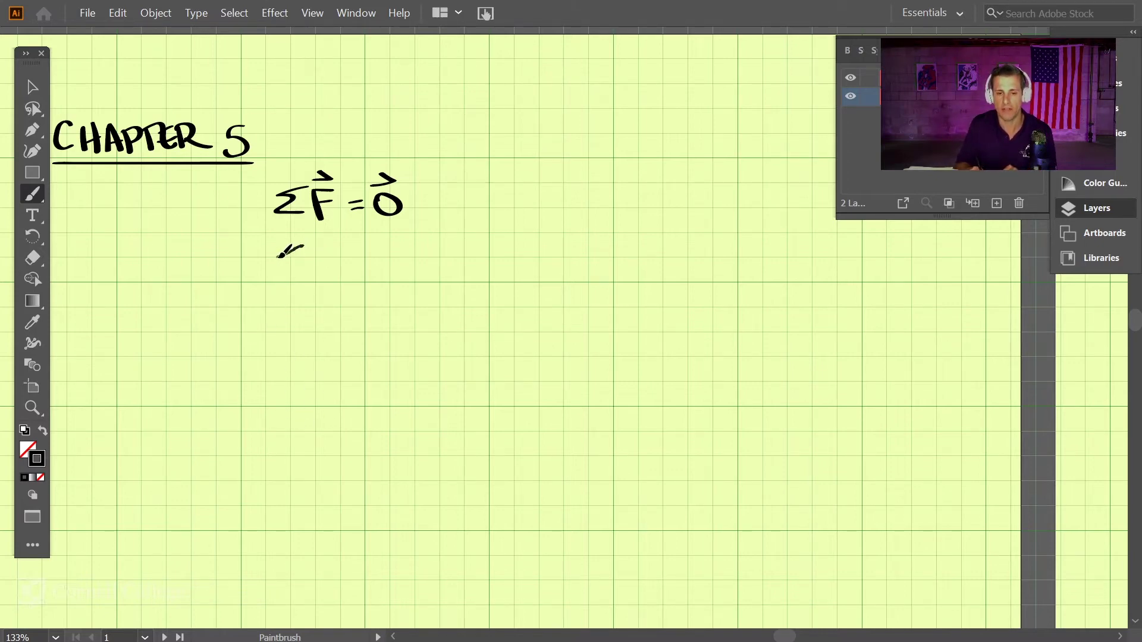
{"action": "mouse_move", "coordinate": [301, 246]}
{"action": "left_mouse_down"}
{"action": "mouse_move", "coordinate": [304, 275]}
{"action": "mouse_move", "coordinate": [321, 262]}
{"action": "mouse_move", "coordinate": [340, 275]}
{"action": "mouse_move", "coordinate": [329, 240]}
{"action": "left_mouse_up"}
{"action": "mouse_move", "coordinate": [344, 259]}
{"action": "left_mouse_down"}
{"action": "mouse_move", "coordinate": [380, 275]}
{"action": "mouse_move", "coordinate": [392, 249]}
{"action": "left_mouse_up"}
{"action": "left_click_drag", "start_coordinate": [370, 244], "coordinate": [381, 244]}
{"action": "mouse_move", "coordinate": [401, 242]}
{"action": "left_mouse_down"}
{"action": "mouse_move", "coordinate": [409, 233]}
{"action": "mouse_move", "coordinate": [395, 243]}
{"action": "left_mouse_up"}
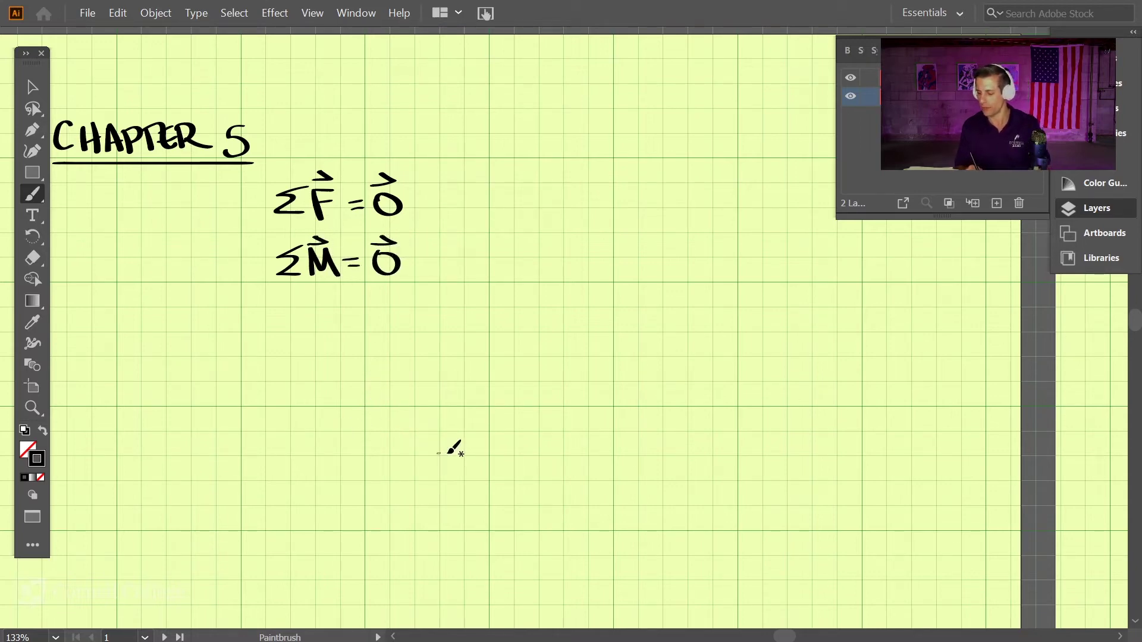
{"action": "mouse_move", "coordinate": [253, 181]}
{"action": "left_mouse_down"}
{"action": "mouse_move", "coordinate": [253, 224]}
{"action": "mouse_move", "coordinate": [240, 235]}
{"action": "mouse_move", "coordinate": [266, 285]}
{"action": "left_mouse_up"}
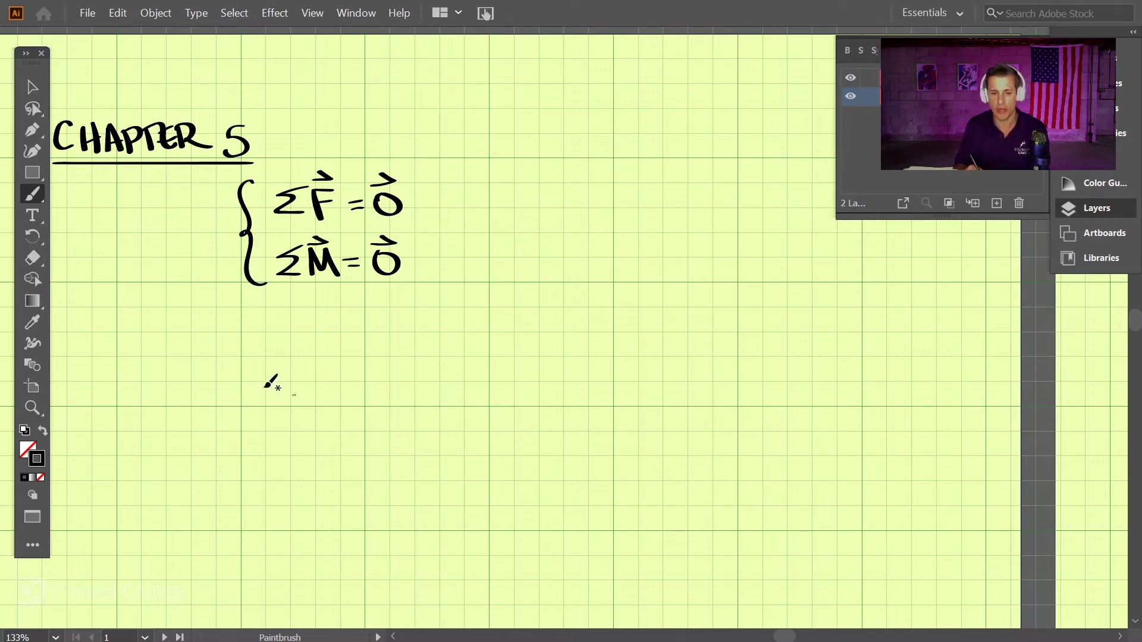
- Hand-letter an underlined '2D' heading, then ΣFx = 0, ΣFy = 0 and ΣMo = 0 beneath it
{"action": "mouse_move", "coordinate": [180, 324]}
{"action": "left_mouse_down"}
{"action": "mouse_move", "coordinate": [211, 337]}
{"action": "mouse_move", "coordinate": [213, 315]}
{"action": "mouse_move", "coordinate": [213, 334]}
{"action": "mouse_move", "coordinate": [172, 349]}
{"action": "mouse_move", "coordinate": [239, 345]}
{"action": "mouse_move", "coordinate": [191, 371]}
{"action": "mouse_move", "coordinate": [208, 392]}
{"action": "mouse_move", "coordinate": [217, 366]}
{"action": "mouse_move", "coordinate": [230, 399]}
{"action": "left_mouse_up"}
{"action": "mouse_move", "coordinate": [238, 379]}
{"action": "left_mouse_down"}
{"action": "mouse_move", "coordinate": [220, 394]}
{"action": "mouse_move", "coordinate": [261, 366]}
{"action": "left_mouse_up"}
{"action": "mouse_move", "coordinate": [189, 414]}
{"action": "left_mouse_down"}
{"action": "mouse_move", "coordinate": [178, 431]}
{"action": "mouse_move", "coordinate": [192, 440]}
{"action": "left_mouse_up"}
{"action": "mouse_move", "coordinate": [202, 417]}
{"action": "left_mouse_down"}
{"action": "mouse_move", "coordinate": [228, 452]}
{"action": "mouse_move", "coordinate": [250, 422]}
{"action": "left_mouse_up"}
{"action": "left_click_drag", "start_coordinate": [239, 434], "coordinate": [267, 417]}
{"action": "mouse_move", "coordinate": [193, 459]}
{"action": "left_mouse_down"}
{"action": "mouse_move", "coordinate": [195, 482]}
{"action": "mouse_move", "coordinate": [207, 459]}
{"action": "mouse_move", "coordinate": [241, 491]}
{"action": "mouse_move", "coordinate": [264, 469]}
{"action": "left_mouse_up"}
{"action": "left_click_drag", "start_coordinate": [255, 477], "coordinate": [283, 463]}
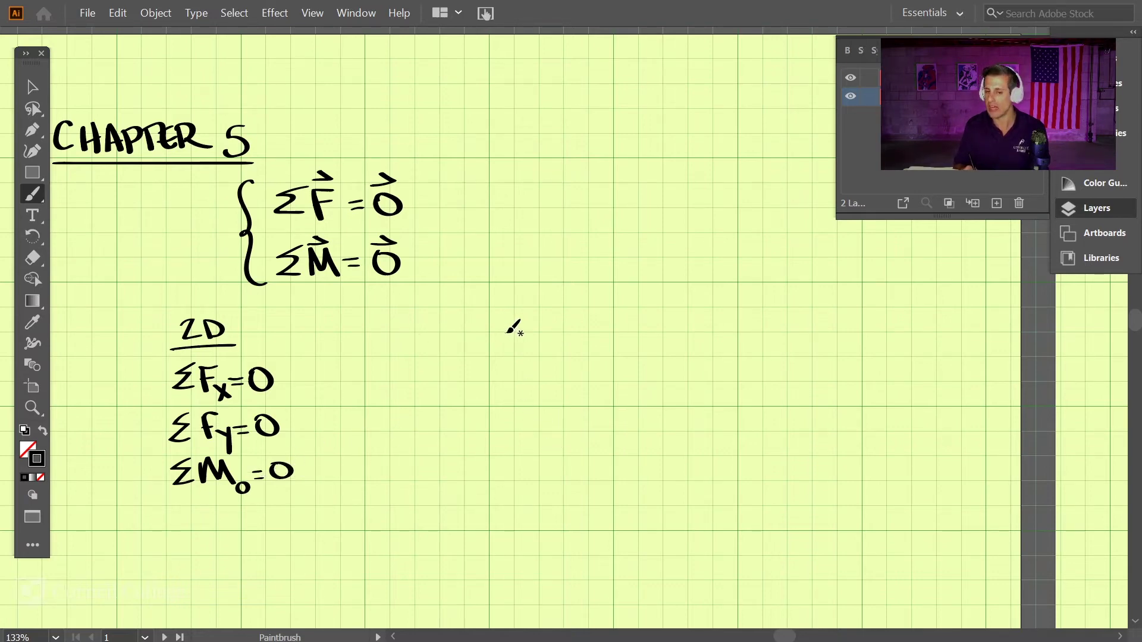
- Write an underlined '3D' heading with ΣFx = 0, ΣFy = 0 and ΣFz = 0 below it
{"action": "mouse_move", "coordinate": [477, 316]}
{"action": "left_mouse_down"}
{"action": "mouse_move", "coordinate": [495, 333]}
{"action": "mouse_move", "coordinate": [524, 339]}
{"action": "mouse_move", "coordinate": [463, 355]}
{"action": "mouse_move", "coordinate": [473, 370]}
{"action": "mouse_move", "coordinate": [481, 348]}
{"action": "mouse_move", "coordinate": [480, 378]}
{"action": "left_mouse_up"}
{"action": "mouse_move", "coordinate": [480, 353]}
{"action": "left_mouse_down"}
{"action": "mouse_move", "coordinate": [498, 350]}
{"action": "mouse_move", "coordinate": [493, 381]}
{"action": "mouse_move", "coordinate": [538, 355]}
{"action": "left_mouse_up"}
{"action": "mouse_move", "coordinate": [483, 397]}
{"action": "left_mouse_down"}
{"action": "mouse_move", "coordinate": [460, 415]}
{"action": "mouse_move", "coordinate": [483, 421]}
{"action": "left_mouse_up"}
{"action": "mouse_move", "coordinate": [494, 399]}
{"action": "left_mouse_down"}
{"action": "mouse_move", "coordinate": [491, 424]}
{"action": "mouse_move", "coordinate": [505, 397]}
{"action": "left_mouse_up"}
{"action": "left_click_drag", "start_coordinate": [489, 410], "coordinate": [510, 415]}
{"action": "mouse_move", "coordinate": [518, 400]}
{"action": "left_mouse_down"}
{"action": "mouse_move", "coordinate": [514, 433]}
{"action": "mouse_move", "coordinate": [546, 401]}
{"action": "left_mouse_up"}
{"action": "left_click_drag", "start_coordinate": [523, 421], "coordinate": [535, 426]}
{"action": "left_click_drag", "start_coordinate": [464, 461], "coordinate": [479, 479]}
{"action": "mouse_move", "coordinate": [509, 445]}
{"action": "left_mouse_down"}
{"action": "mouse_move", "coordinate": [496, 479]}
{"action": "mouse_move", "coordinate": [522, 469]}
{"action": "mouse_move", "coordinate": [524, 482]}
{"action": "mouse_move", "coordinate": [571, 459]}
{"action": "left_mouse_up"}
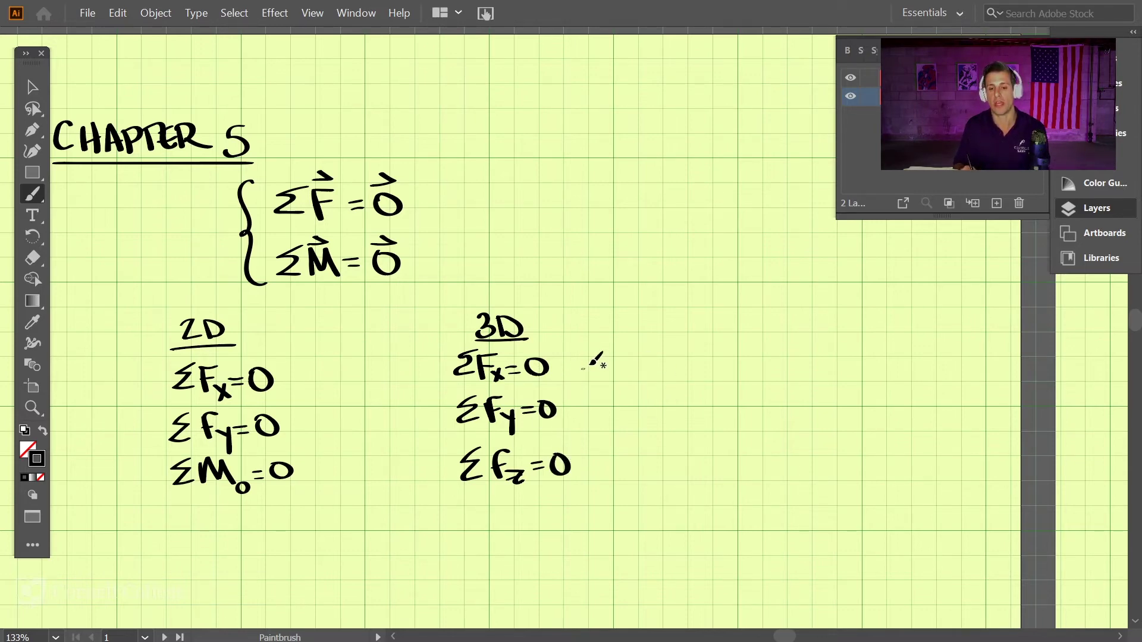
- Write ΣMx = 0, ΣMy = 0 and ΣMz = 0 to the right, and touch up the ΣFz term
{"action": "mouse_move", "coordinate": [611, 352]}
{"action": "left_mouse_down"}
{"action": "mouse_move", "coordinate": [624, 377]}
{"action": "mouse_move", "coordinate": [640, 361]}
{"action": "mouse_move", "coordinate": [669, 387]}
{"action": "left_mouse_up"}
{"action": "left_click_drag", "start_coordinate": [670, 374], "coordinate": [656, 389]}
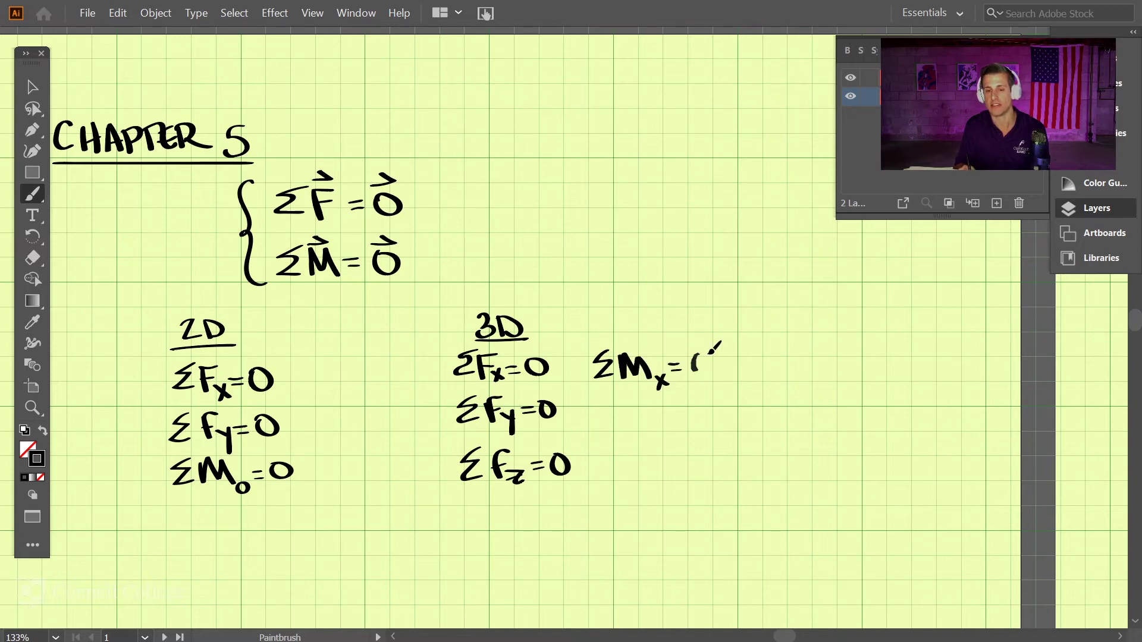
{"action": "left_click_drag", "start_coordinate": [702, 355], "coordinate": [714, 357]}
{"action": "mouse_move", "coordinate": [622, 414]}
{"action": "left_mouse_down"}
{"action": "mouse_move", "coordinate": [626, 435]}
{"action": "mouse_move", "coordinate": [654, 416]}
{"action": "mouse_move", "coordinate": [659, 432]}
{"action": "mouse_move", "coordinate": [681, 411]}
{"action": "left_mouse_up"}
{"action": "left_click_drag", "start_coordinate": [684, 417], "coordinate": [694, 415]}
{"action": "left_click_drag", "start_coordinate": [685, 424], "coordinate": [712, 410]}
{"action": "mouse_move", "coordinate": [622, 453]}
{"action": "left_mouse_down"}
{"action": "mouse_move", "coordinate": [612, 461]}
{"action": "mouse_move", "coordinate": [622, 475]}
{"action": "mouse_move", "coordinate": [630, 458]}
{"action": "mouse_move", "coordinate": [674, 484]}
{"action": "mouse_move", "coordinate": [698, 461]}
{"action": "left_mouse_up"}
{"action": "left_click_drag", "start_coordinate": [686, 473], "coordinate": [716, 458]}
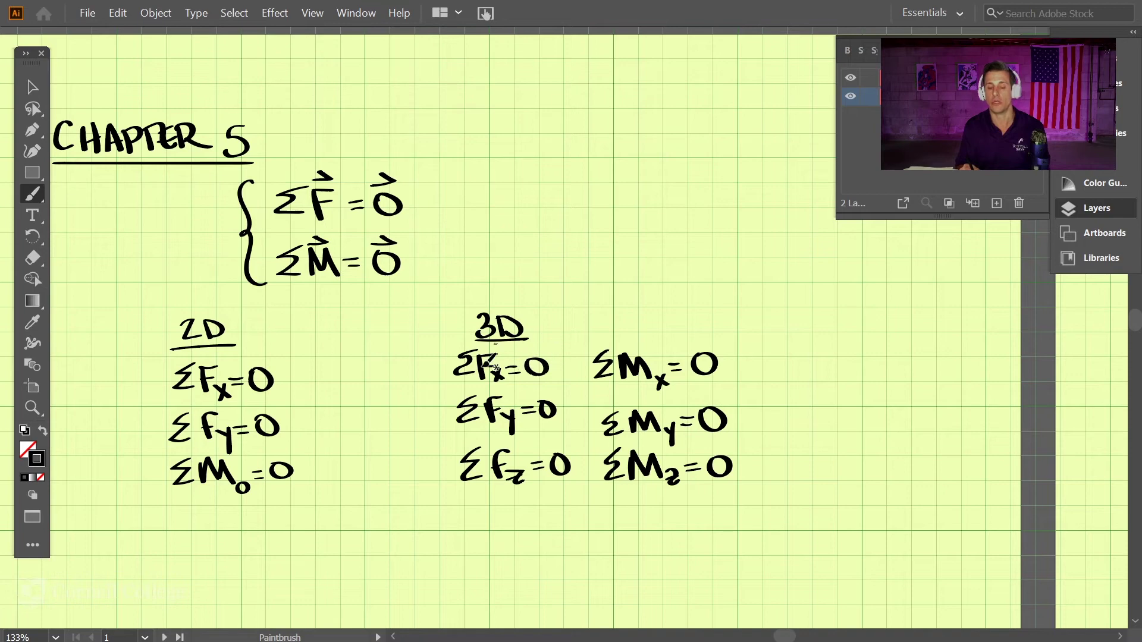
{"action": "left_click_drag", "start_coordinate": [550, 454], "coordinate": [515, 457]}
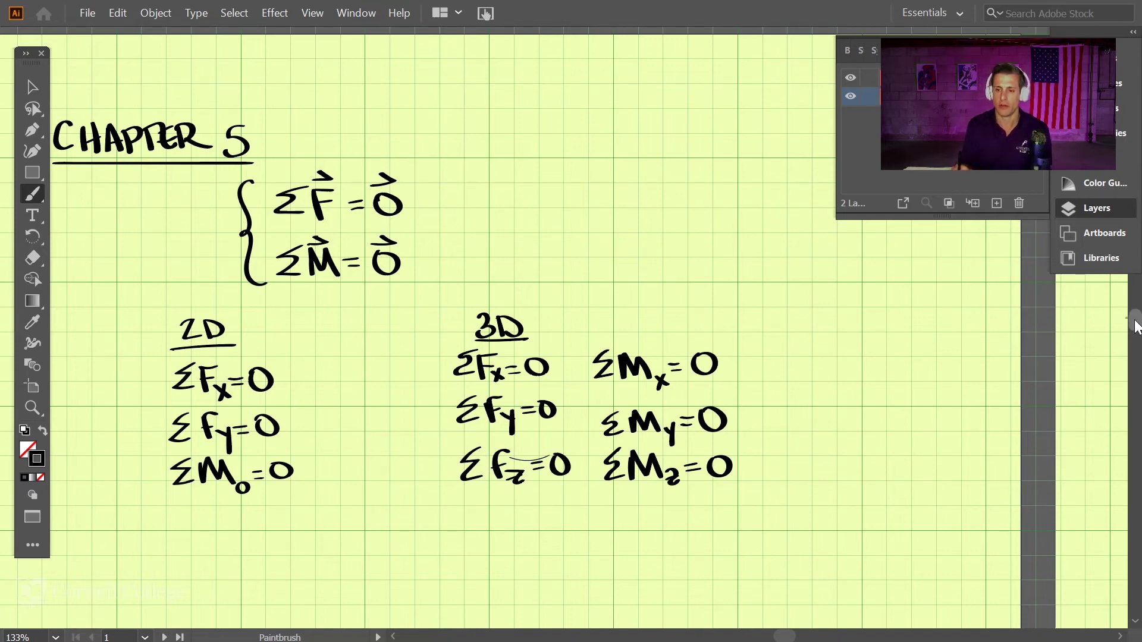
- On blank canvas, write and underline 'SUPPORTS', then retrace the roller support's circle more boldly
{"action": "scroll", "coordinate": [1134, 326], "scroll_direction": "down", "scroll_amount": 8}
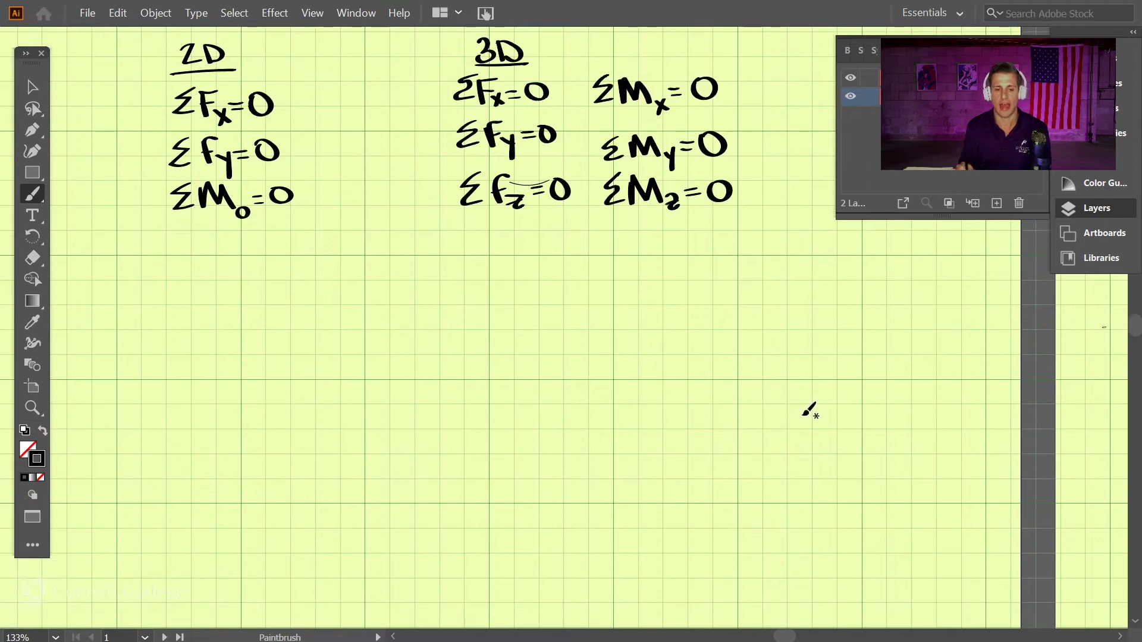
{"action": "scroll", "coordinate": [782, 638], "scroll_direction": "left", "scroll_amount": 3}
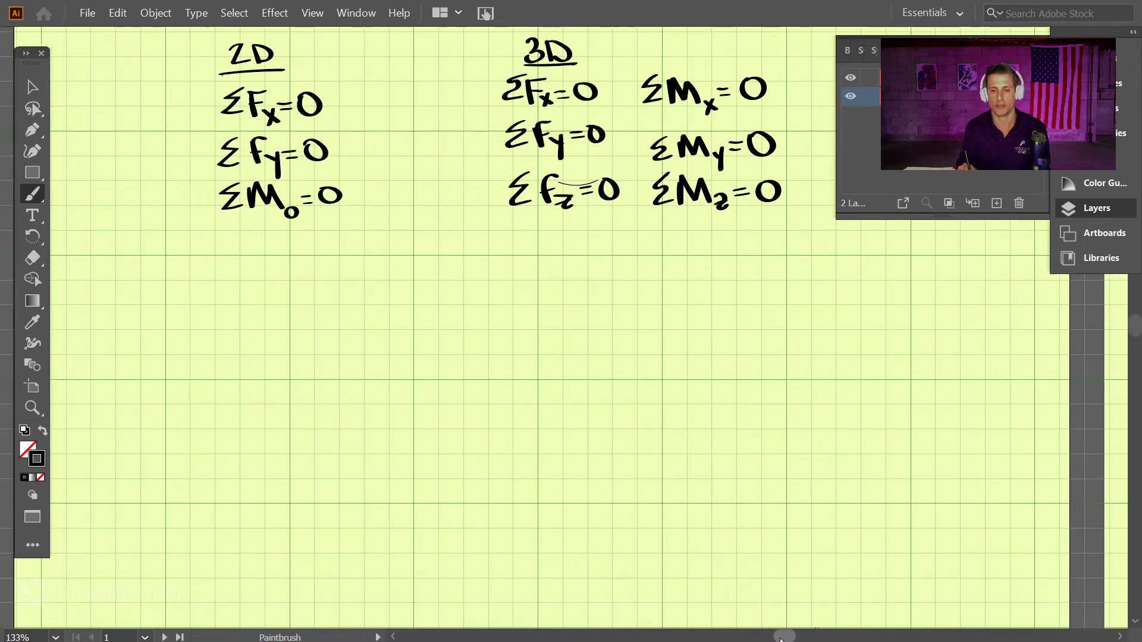
{"action": "mouse_move", "coordinate": [199, 269]}
{"action": "left_mouse_down"}
{"action": "mouse_move", "coordinate": [234, 295]}
{"action": "mouse_move", "coordinate": [238, 282]}
{"action": "mouse_move", "coordinate": [252, 299]}
{"action": "mouse_move", "coordinate": [250, 287]}
{"action": "mouse_move", "coordinate": [259, 295]}
{"action": "mouse_move", "coordinate": [280, 268]}
{"action": "mouse_move", "coordinate": [315, 297]}
{"action": "left_mouse_up"}
{"action": "left_click_drag", "start_coordinate": [184, 311], "coordinate": [319, 310]}
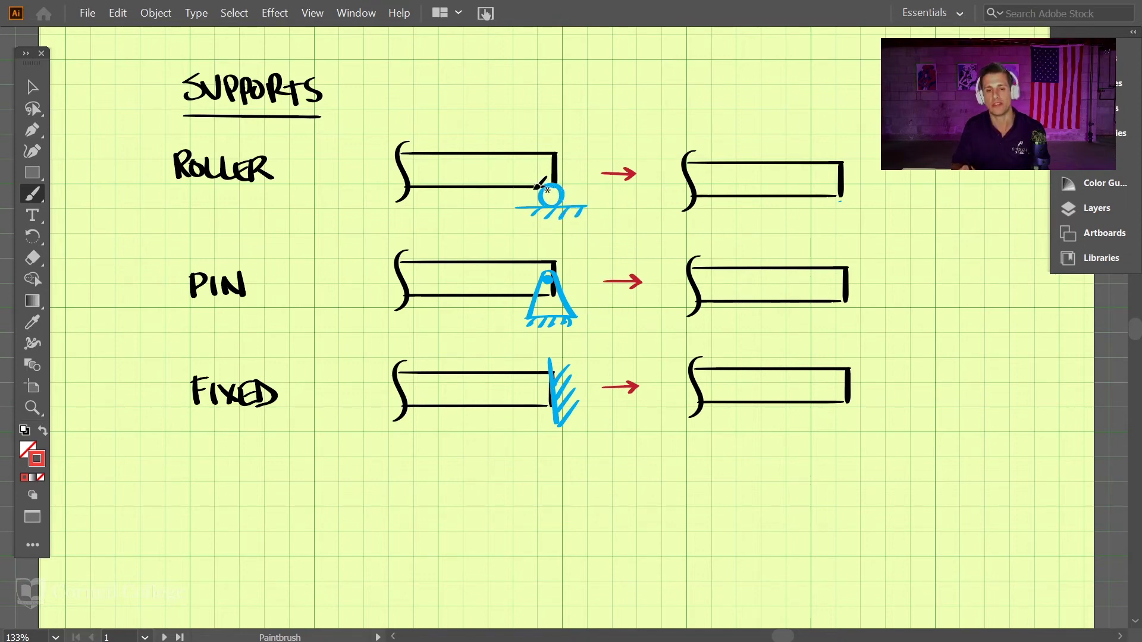
{"action": "left_click_drag", "start_coordinate": [542, 191], "coordinate": [555, 195]}
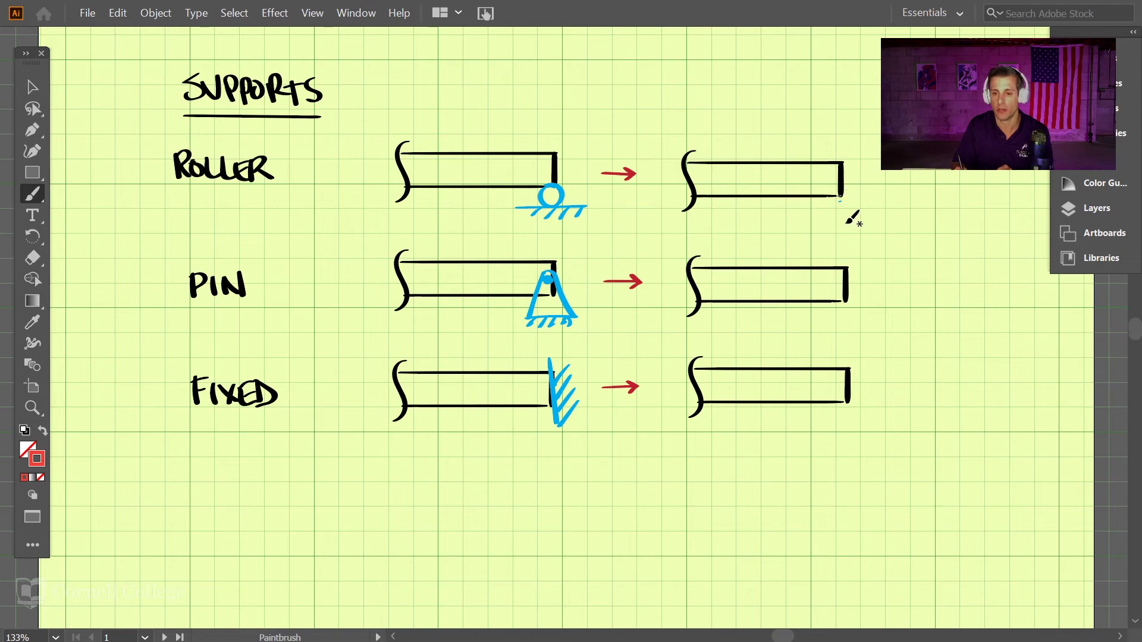
- Draw red reaction arrows: Fy on the roller beam, and labelled Fy and Fx on the pin beam
{"action": "mouse_move", "coordinate": [840, 199]}
{"action": "left_mouse_down"}
{"action": "mouse_move", "coordinate": [842, 230]}
{"action": "mouse_move", "coordinate": [848, 210]}
{"action": "mouse_move", "coordinate": [876, 220]}
{"action": "mouse_move", "coordinate": [877, 232]}
{"action": "left_mouse_up"}
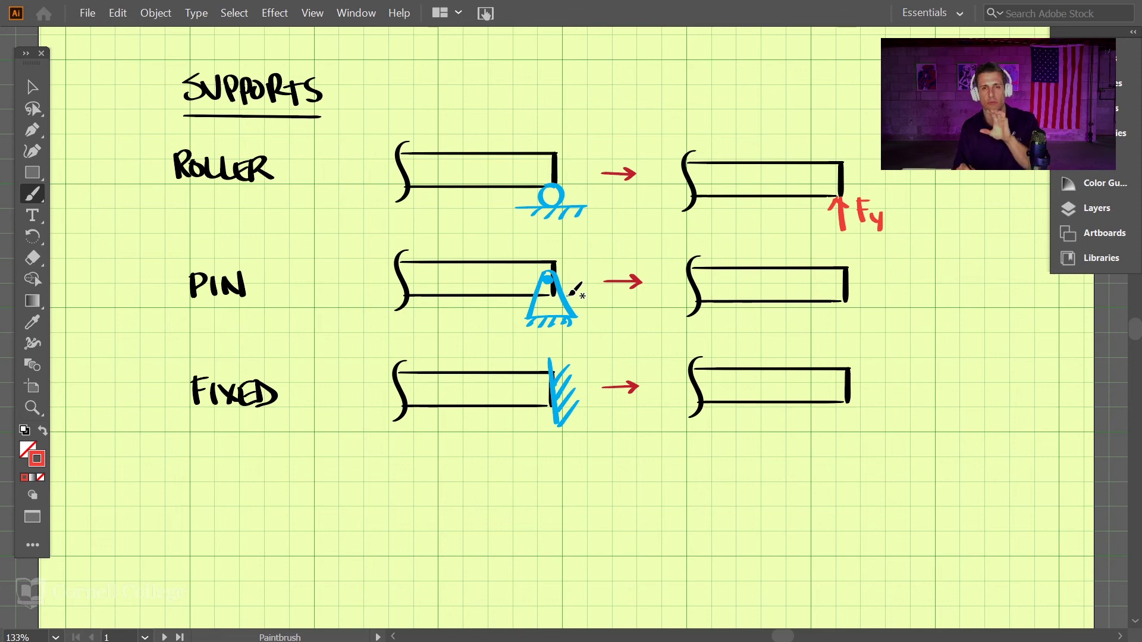
{"action": "mouse_move", "coordinate": [840, 286]}
{"action": "left_mouse_down"}
{"action": "mouse_move", "coordinate": [843, 327]}
{"action": "mouse_move", "coordinate": [850, 296]}
{"action": "mouse_move", "coordinate": [859, 328]}
{"action": "mouse_move", "coordinate": [870, 307]}
{"action": "mouse_move", "coordinate": [868, 317]}
{"action": "left_mouse_up"}
{"action": "left_click_drag", "start_coordinate": [870, 315], "coordinate": [878, 337]}
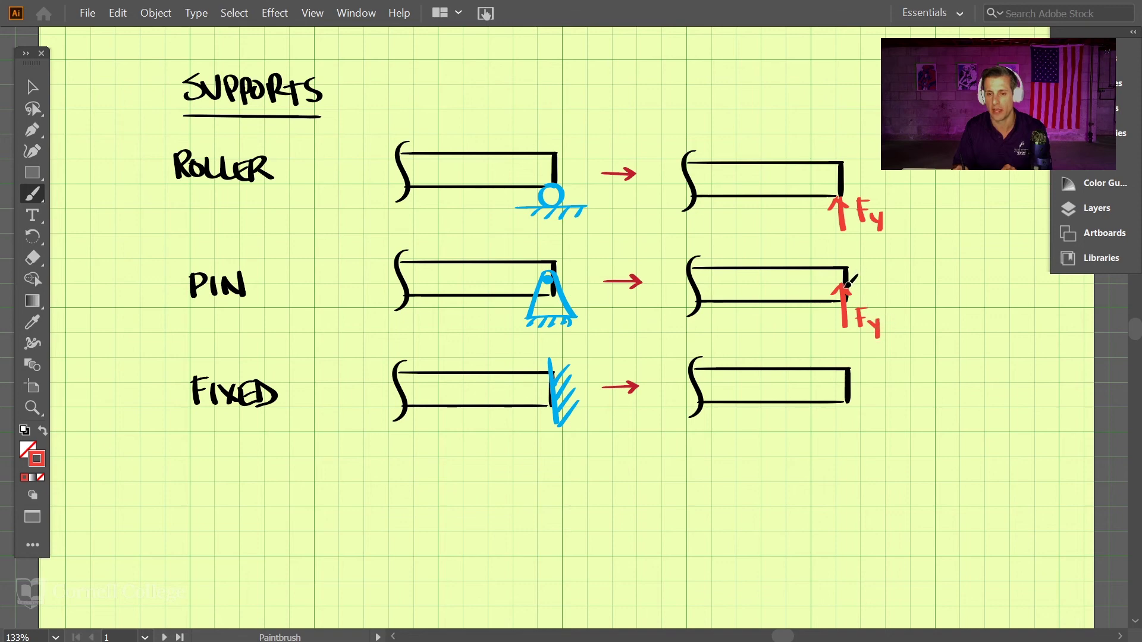
{"action": "mouse_move", "coordinate": [845, 290]}
{"action": "left_mouse_down"}
{"action": "mouse_move", "coordinate": [900, 281]}
{"action": "mouse_move", "coordinate": [905, 302]}
{"action": "left_mouse_up"}
{"action": "mouse_move", "coordinate": [900, 281]}
{"action": "left_mouse_down"}
{"action": "mouse_move", "coordinate": [914, 278]}
{"action": "mouse_move", "coordinate": [911, 290]}
{"action": "left_mouse_up"}
{"action": "mouse_move", "coordinate": [914, 294]}
{"action": "left_mouse_down"}
{"action": "mouse_move", "coordinate": [925, 306]}
{"action": "mouse_move", "coordinate": [915, 305]}
{"action": "left_mouse_up"}
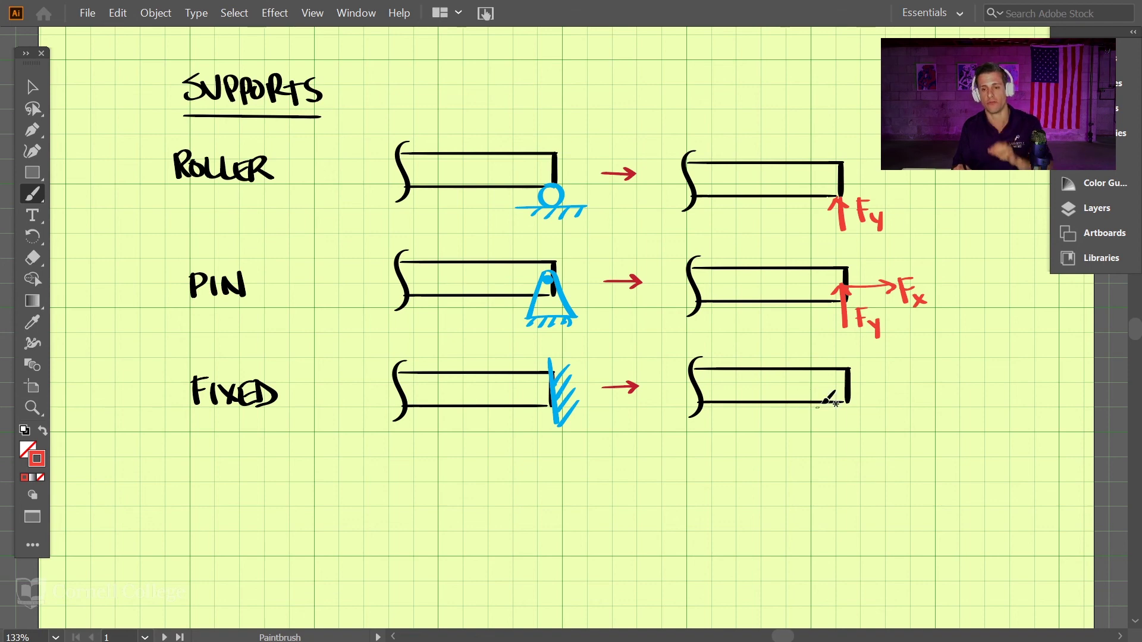
- Thicken the fixed beam's end and add red Fy and Fx arrows plus a curved moment M
{"action": "mouse_move", "coordinate": [847, 365]}
{"action": "left_mouse_down"}
{"action": "mouse_move", "coordinate": [846, 403]}
{"action": "mouse_move", "coordinate": [859, 421]}
{"action": "mouse_move", "coordinate": [863, 389]}
{"action": "mouse_move", "coordinate": [877, 423]}
{"action": "mouse_move", "coordinate": [884, 409]}
{"action": "mouse_move", "coordinate": [890, 443]}
{"action": "left_mouse_up"}
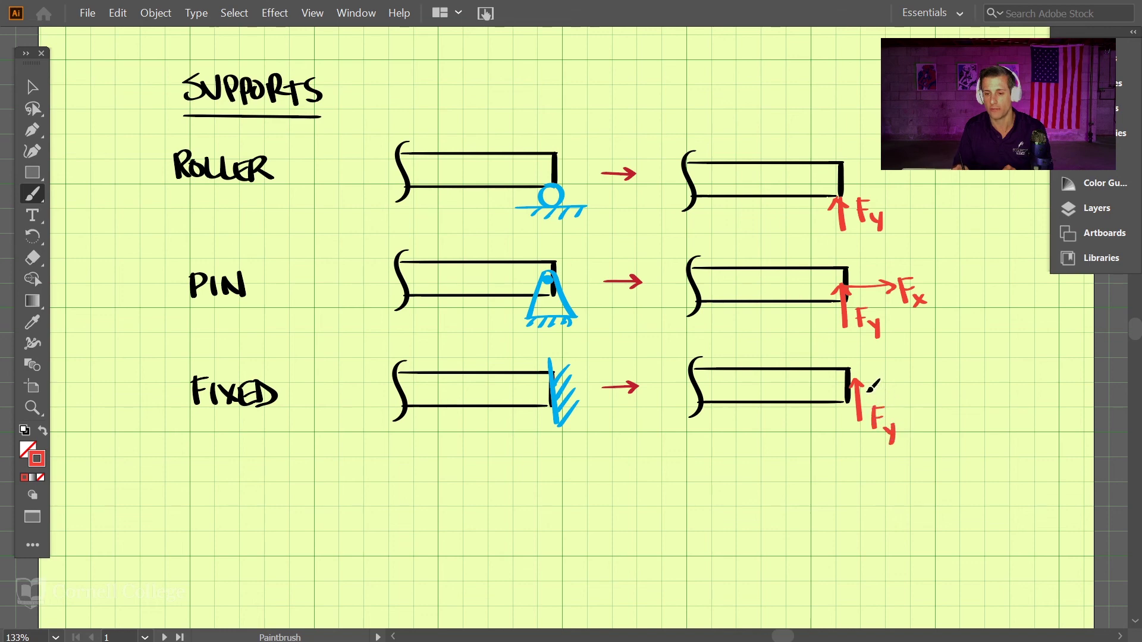
{"action": "mouse_move", "coordinate": [866, 392]}
{"action": "left_mouse_down"}
{"action": "mouse_move", "coordinate": [919, 405]}
{"action": "mouse_move", "coordinate": [924, 381]}
{"action": "mouse_move", "coordinate": [938, 405]}
{"action": "left_mouse_up"}
{"action": "mouse_move", "coordinate": [939, 393]}
{"action": "left_mouse_down"}
{"action": "mouse_move", "coordinate": [886, 399]}
{"action": "mouse_move", "coordinate": [885, 377]}
{"action": "mouse_move", "coordinate": [858, 365]}
{"action": "mouse_move", "coordinate": [902, 364]}
{"action": "left_mouse_up"}
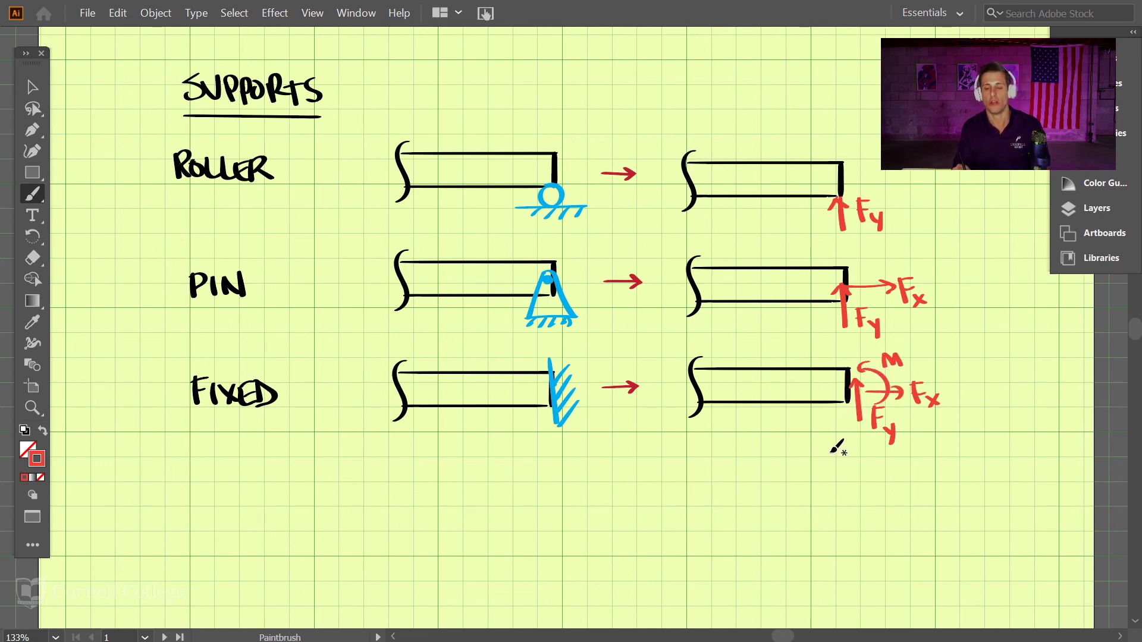